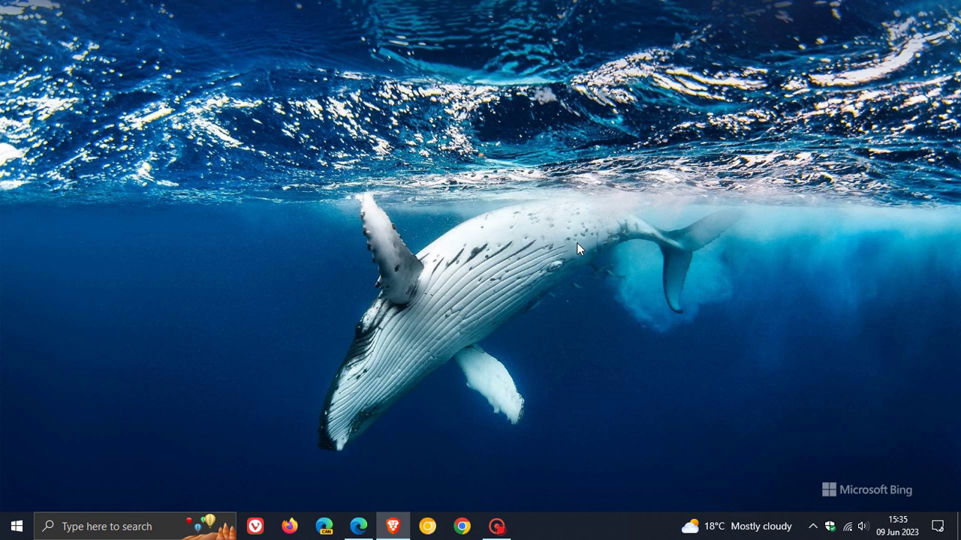
Launch the Edge search bar from More tools, then minimise the browser window.
{"action": "left_click", "coordinate": [358, 526]}
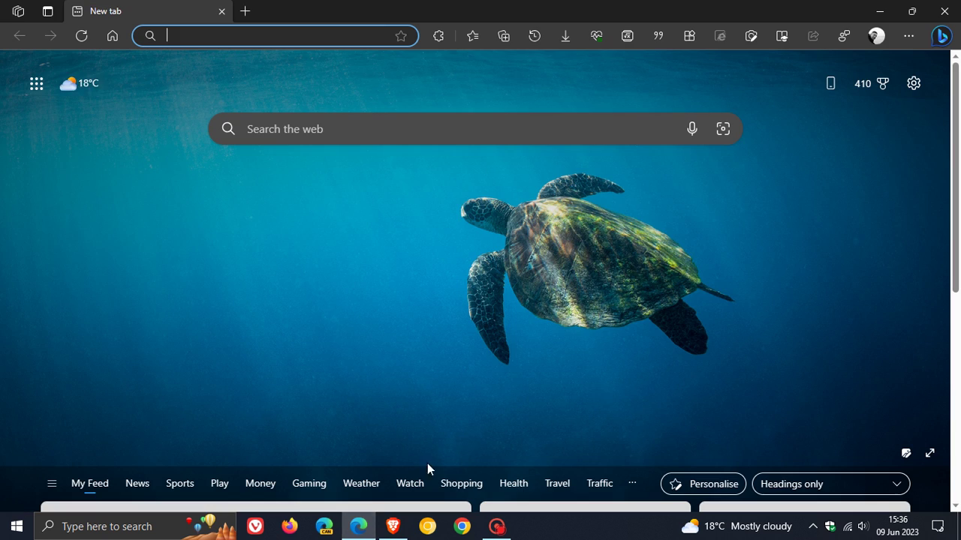
{"action": "left_click", "coordinate": [909, 37]}
{"action": "mouse_move", "coordinate": [773, 426]}
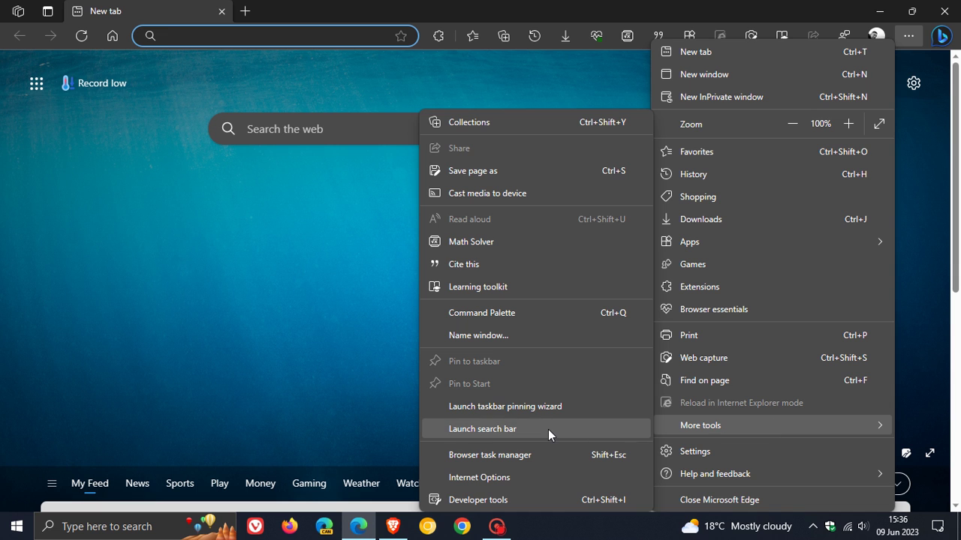
{"action": "left_click", "coordinate": [548, 429]}
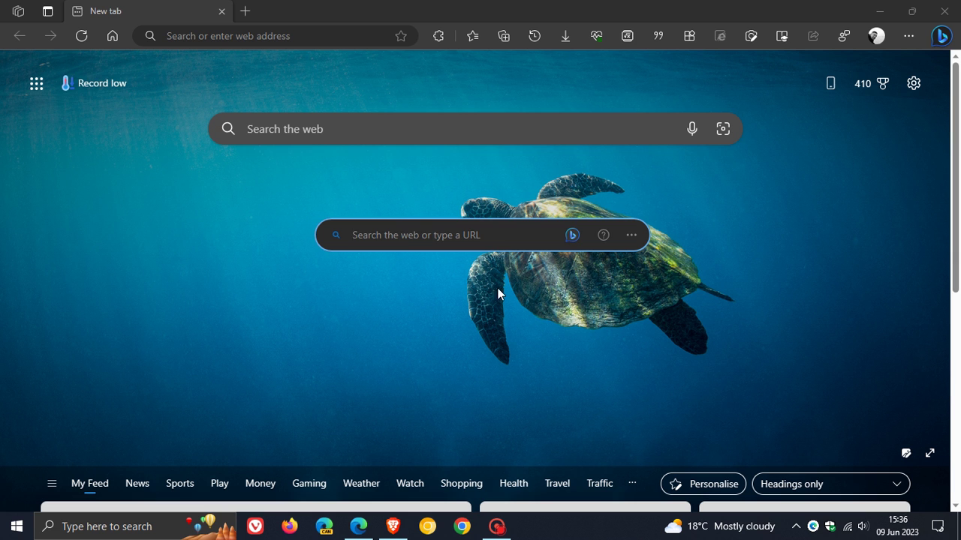
{"action": "left_click", "coordinate": [881, 13]}
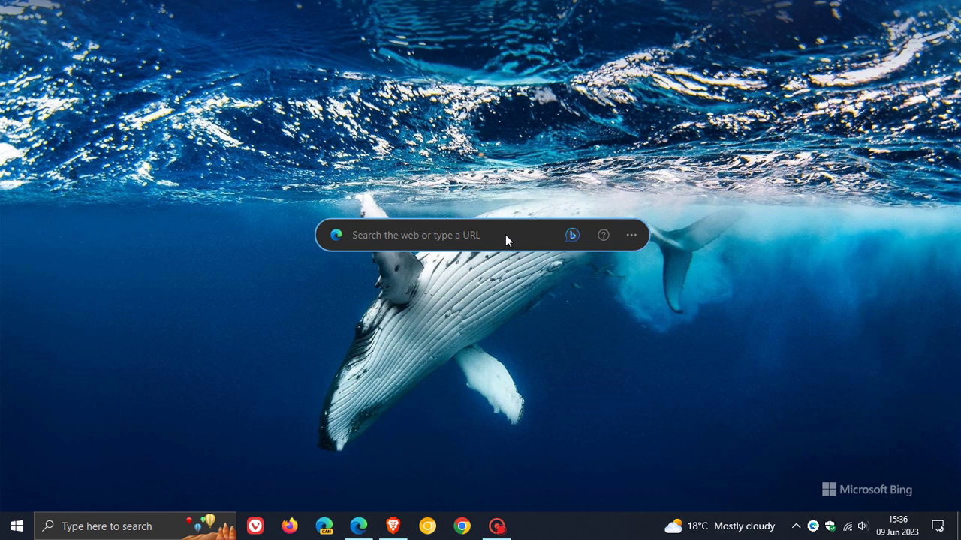
Drag the floating search bar slightly higher, toward the top-middle of the screen.
{"action": "mouse_move", "coordinate": [505, 235]}
{"action": "left_mouse_down"}
{"action": "mouse_move", "coordinate": [274, 300]}
{"action": "mouse_move", "coordinate": [540, 71]}
{"action": "mouse_move", "coordinate": [425, 296]}
{"action": "mouse_move", "coordinate": [278, 402]}
{"action": "mouse_move", "coordinate": [346, 409]}
{"action": "mouse_move", "coordinate": [511, 193]}
{"action": "mouse_move", "coordinate": [506, 198]}
{"action": "left_mouse_up"}
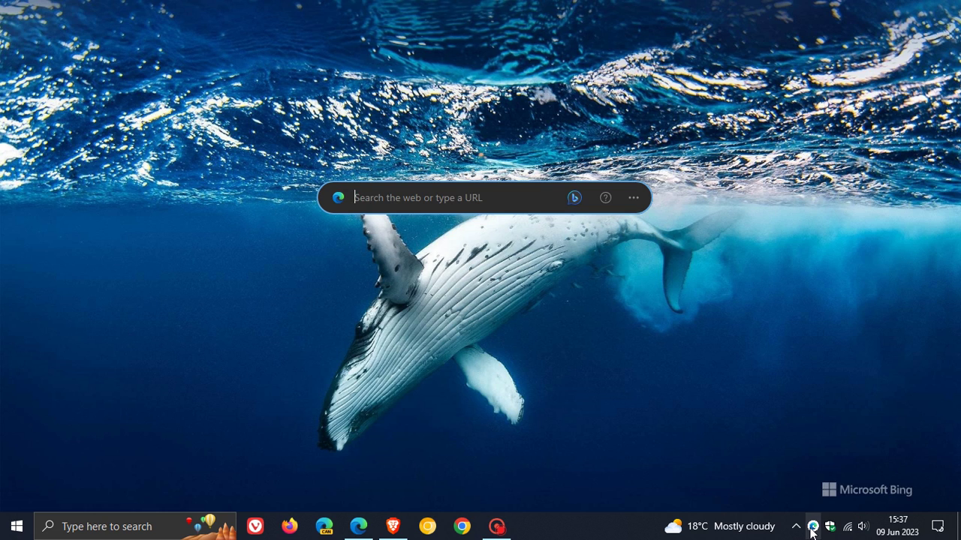
View the tray icon's Open search bar/Quit options, then drag the bar to screen centre.
{"action": "right_click", "coordinate": [815, 532]}
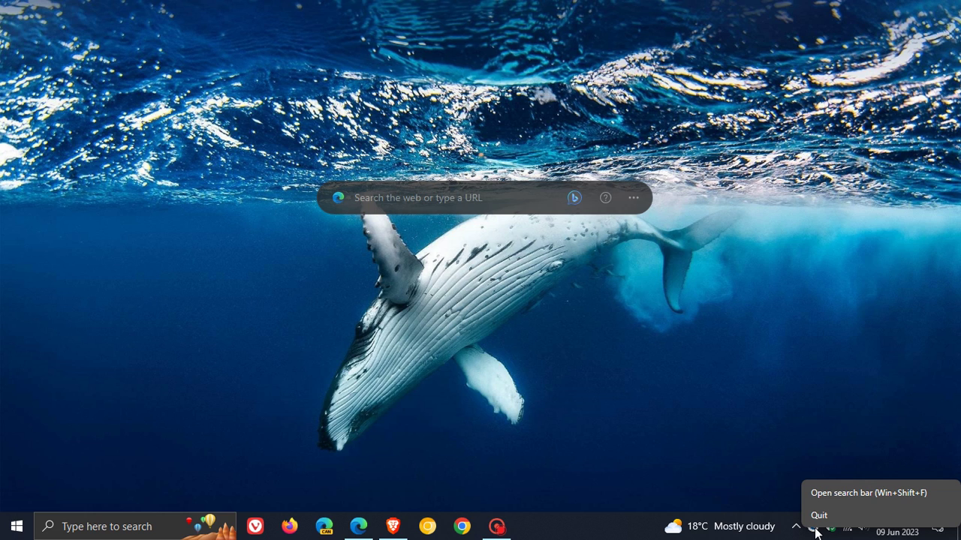
{"action": "left_click", "coordinate": [816, 490]}
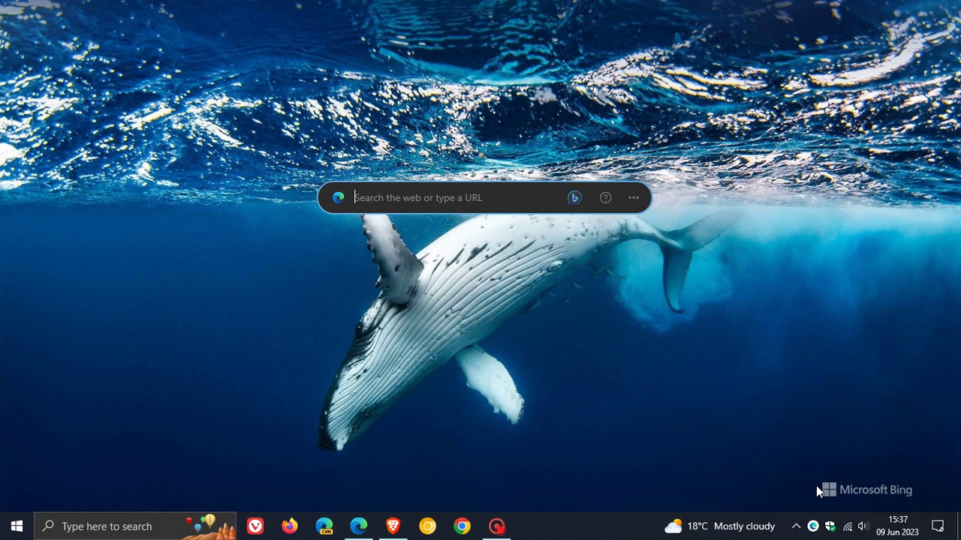
{"action": "right_click", "coordinate": [817, 518]}
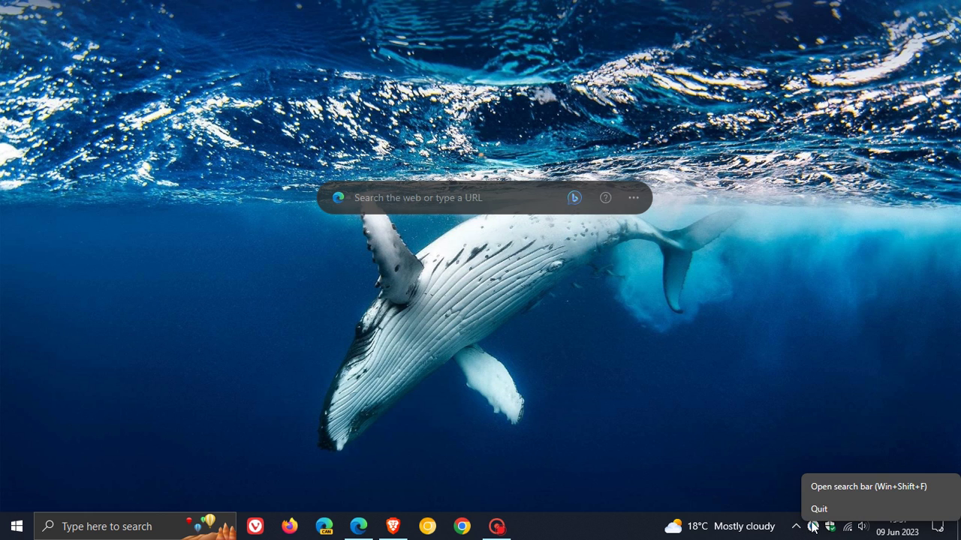
{"action": "left_click", "coordinate": [609, 329]}
{"action": "mouse_move", "coordinate": [525, 194]}
{"action": "left_mouse_down"}
{"action": "mouse_move", "coordinate": [528, 321]}
{"action": "mouse_move", "coordinate": [519, 282]}
{"action": "left_mouse_up"}
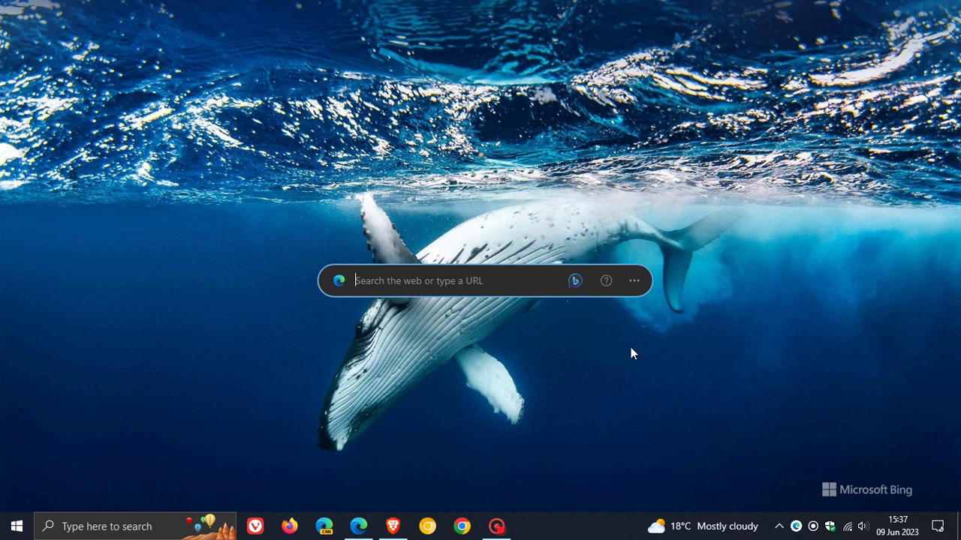
Uncheck Auto-launch search bar in the bar's ... menu, then choose Close search bar.
{"action": "left_click", "coordinate": [634, 280]}
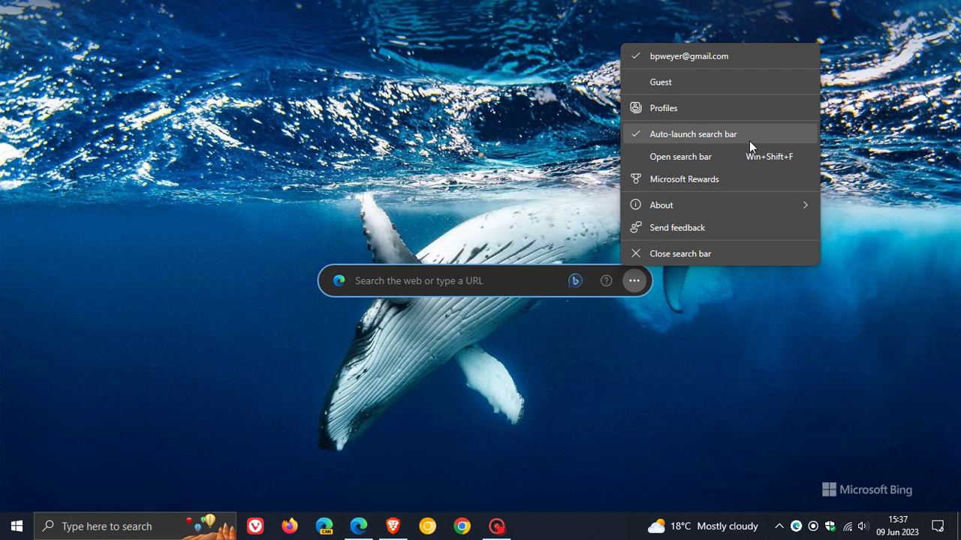
{"action": "left_click", "coordinate": [686, 135]}
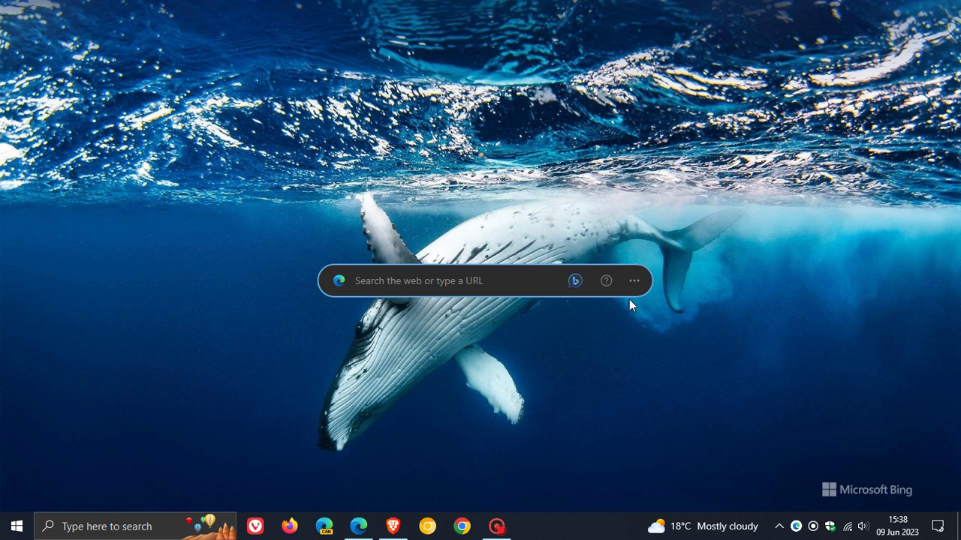
{"action": "left_click", "coordinate": [634, 281]}
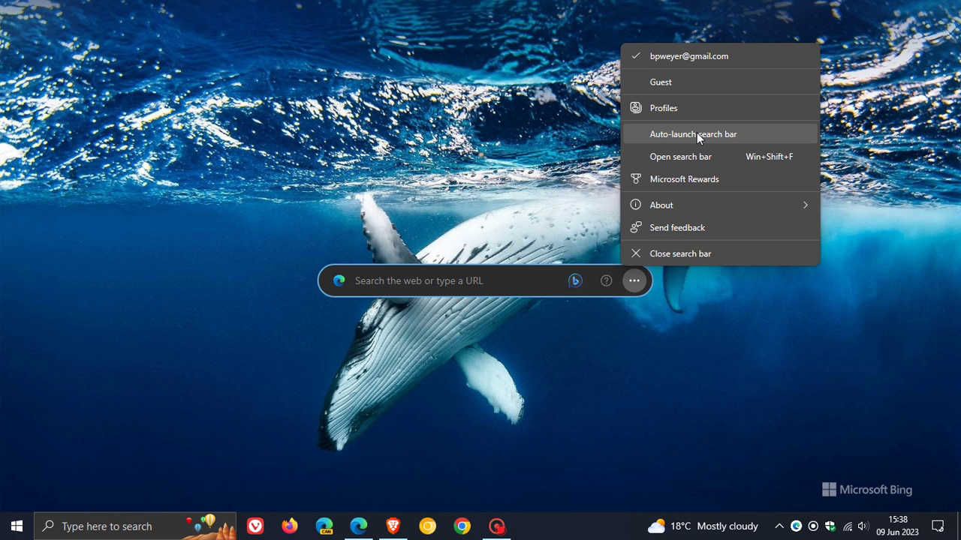
{"action": "left_click", "coordinate": [630, 397]}
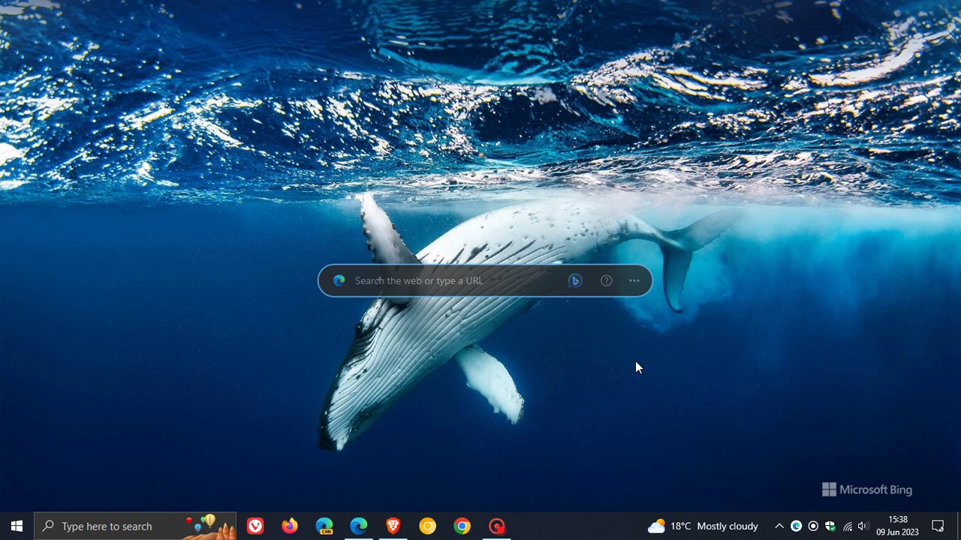
{"action": "left_click", "coordinate": [638, 280]}
{"action": "left_click", "coordinate": [698, 256]}
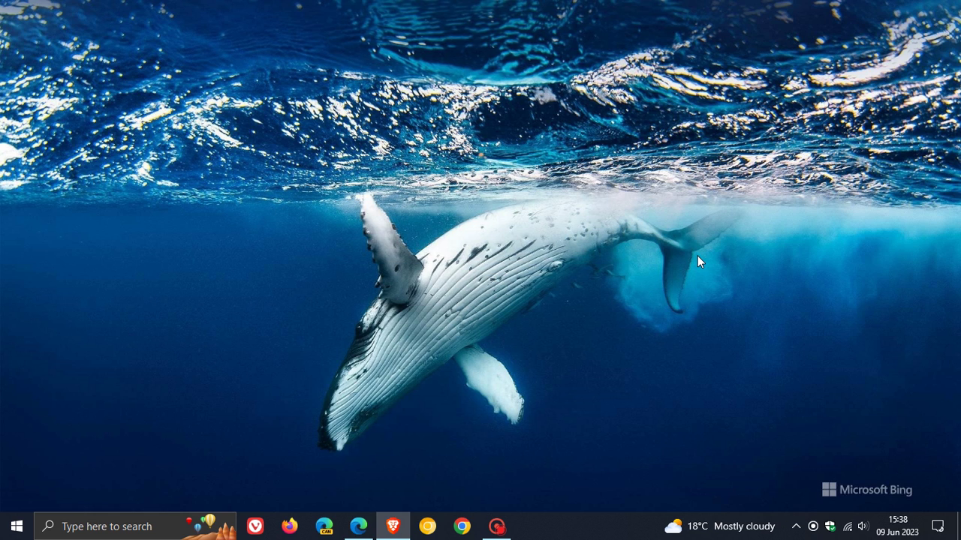
Check the hidden tray icons to confirm the search bar icon is gone.
{"action": "left_click", "coordinate": [795, 526]}
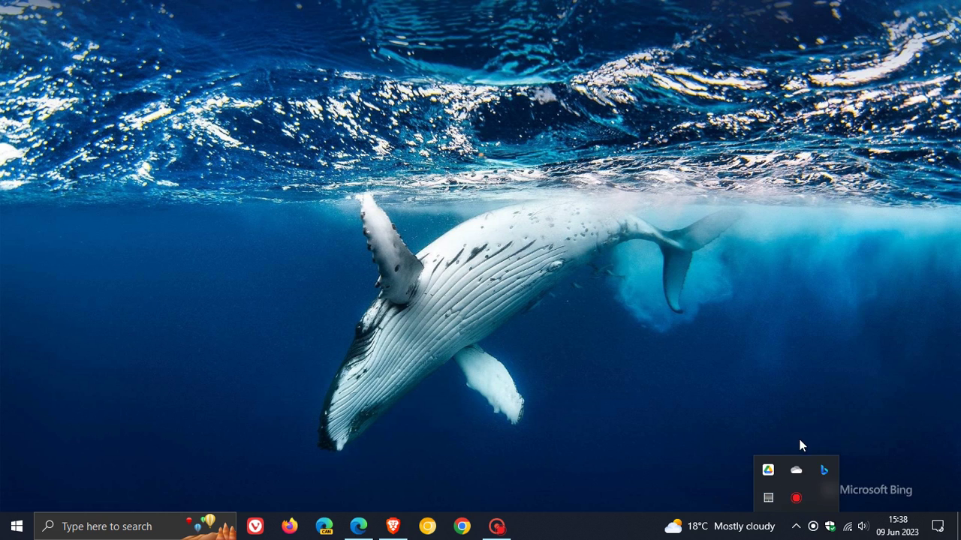
{"action": "left_click", "coordinate": [758, 307]}
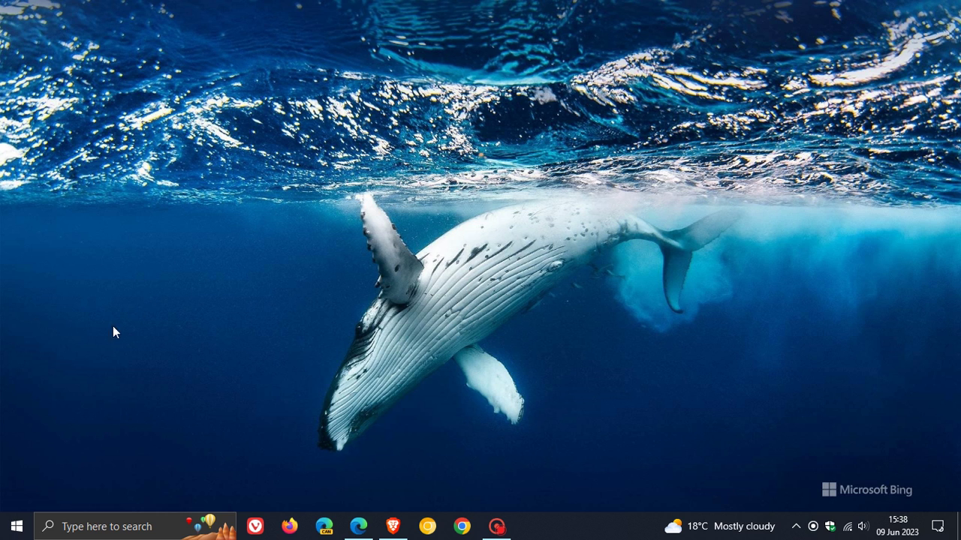
Switch Microsoft Edge to Off in Settings > Apps > Startup.
{"action": "left_click", "coordinate": [17, 526]}
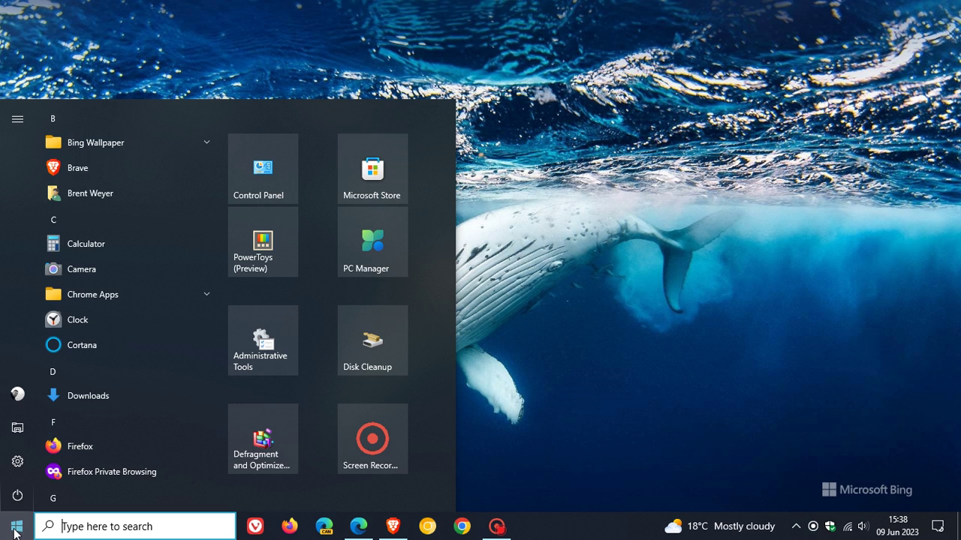
{"action": "left_click", "coordinate": [15, 463]}
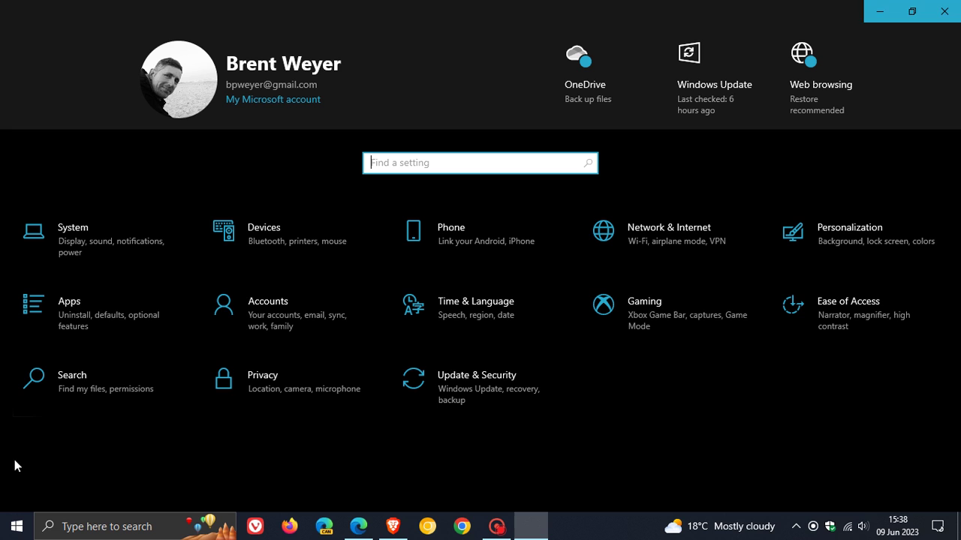
{"action": "left_click", "coordinate": [106, 309]}
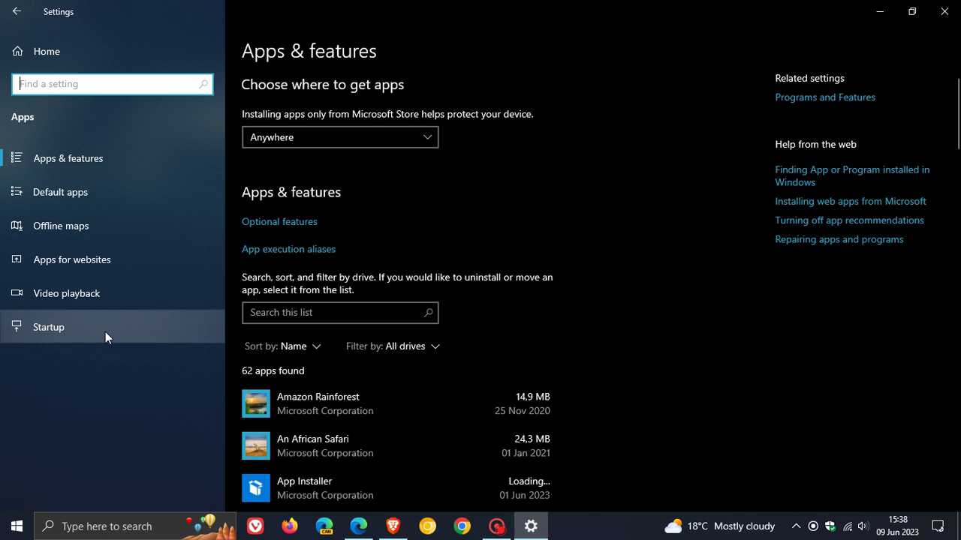
{"action": "left_click", "coordinate": [106, 330]}
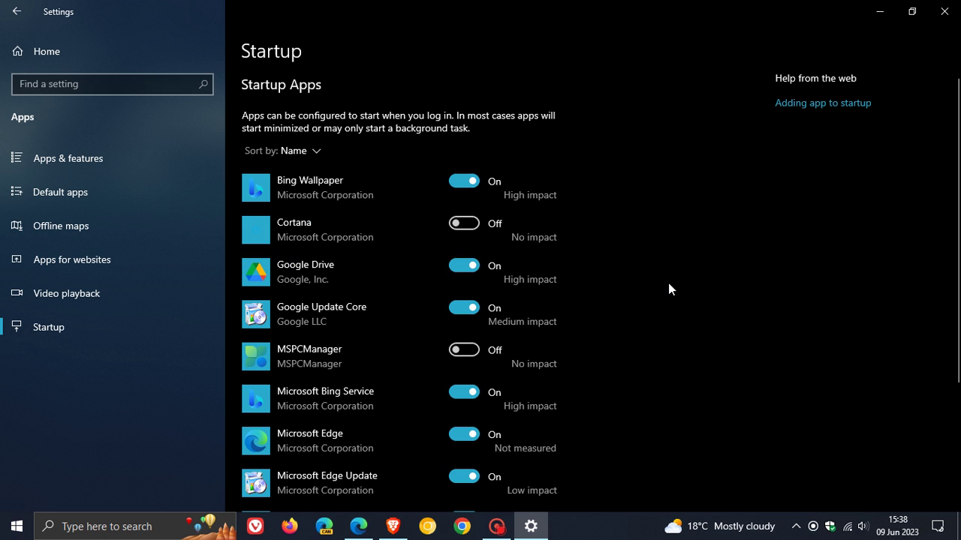
{"action": "scroll", "coordinate": [668, 284], "scroll_direction": "down", "scroll_amount": 2}
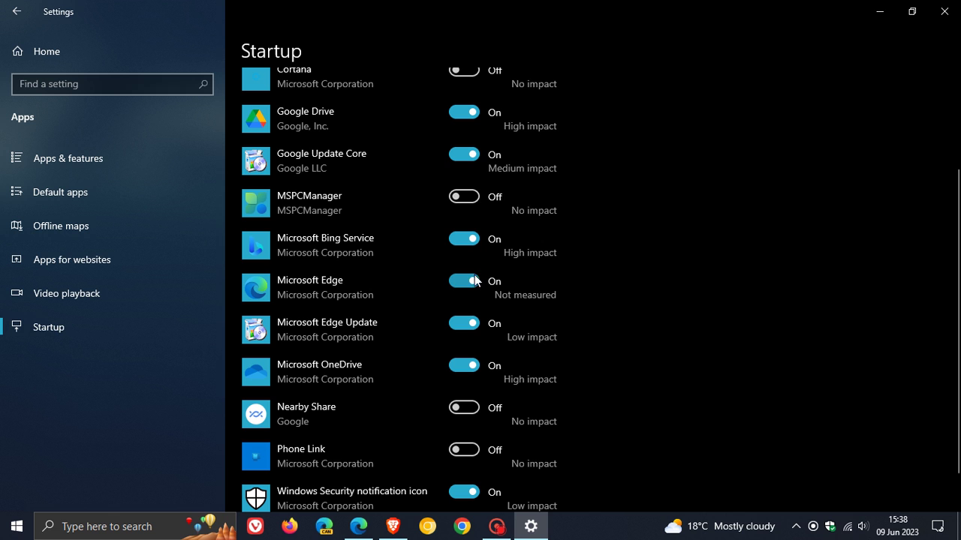
{"action": "left_click", "coordinate": [471, 281]}
{"action": "scroll", "coordinate": [646, 294], "scroll_direction": "up", "scroll_amount": 3}
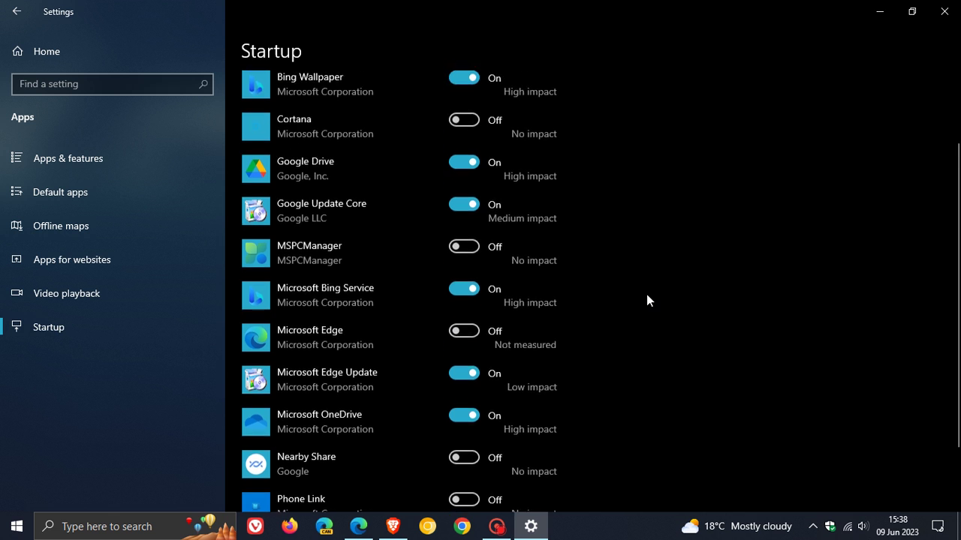
{"action": "scroll", "coordinate": [618, 320], "scroll_direction": "down", "scroll_amount": 3}
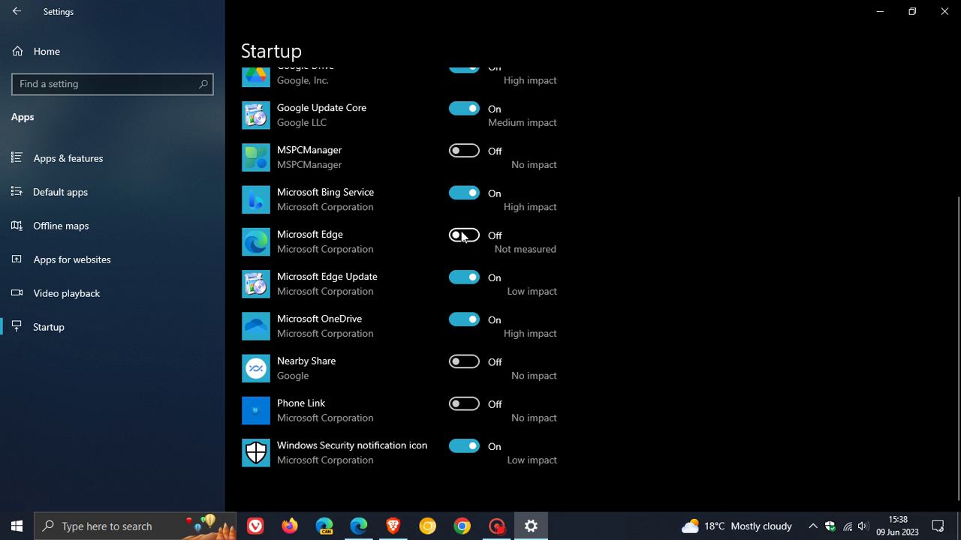
Minimise the Settings window to show the desktop.
{"action": "left_click", "coordinate": [879, 13]}
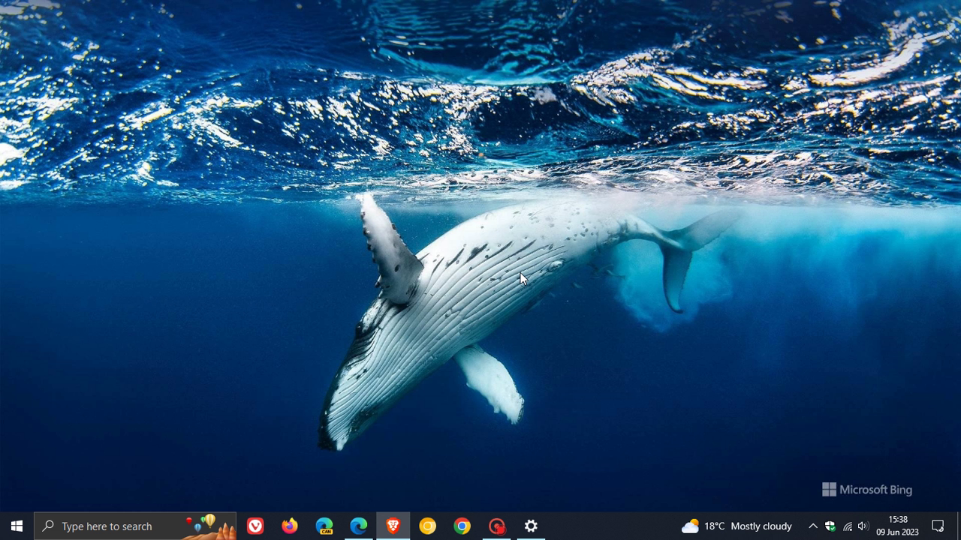